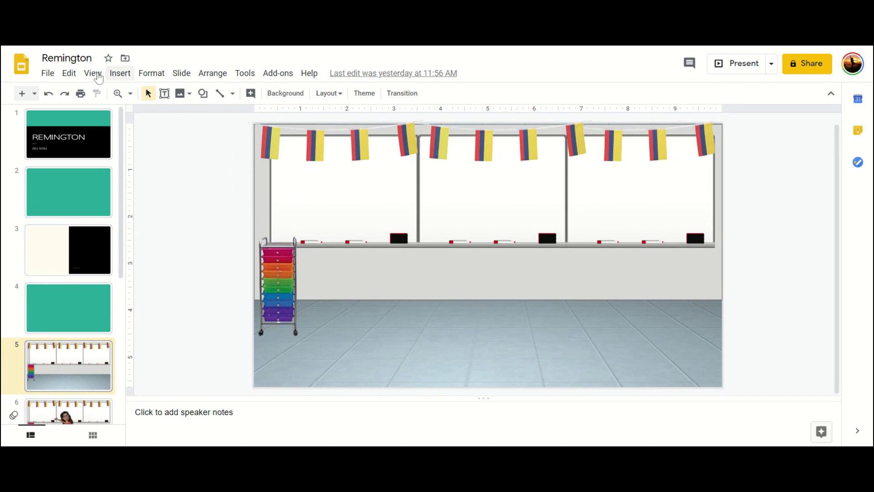
# - Change the page size to a custom 16.67 × 4.17 inches in Page setup
pyautogui.click(49, 74)
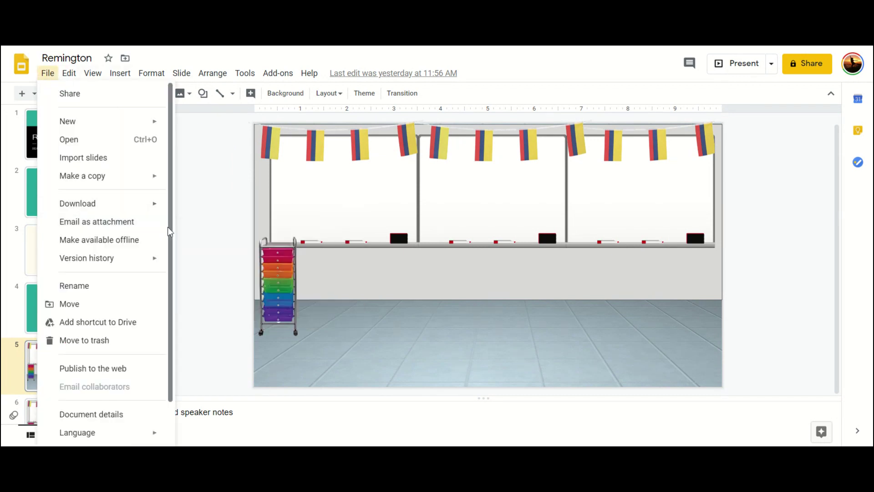
pyautogui.scroll(-2, 170, 229)
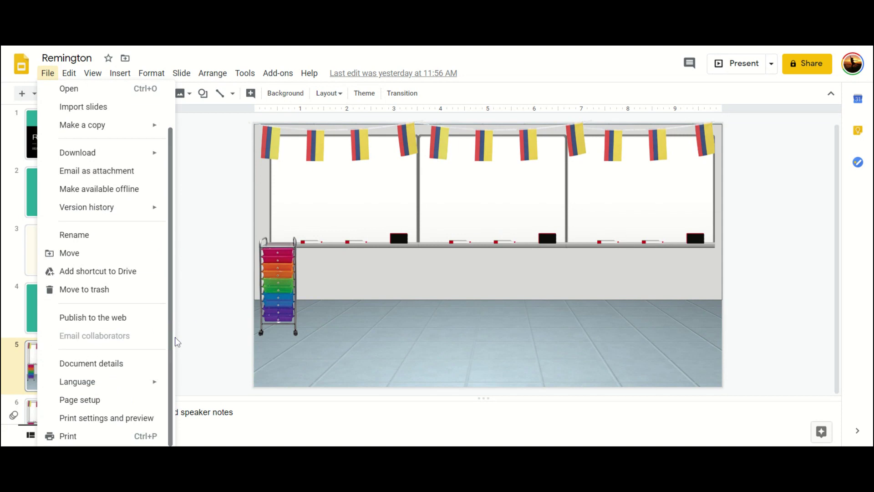
pyautogui.click(138, 400)
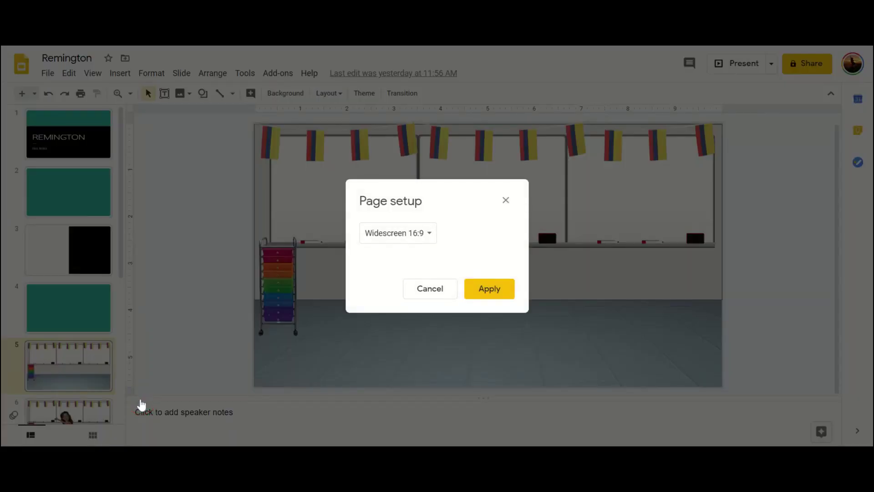
pyautogui.click(425, 235)
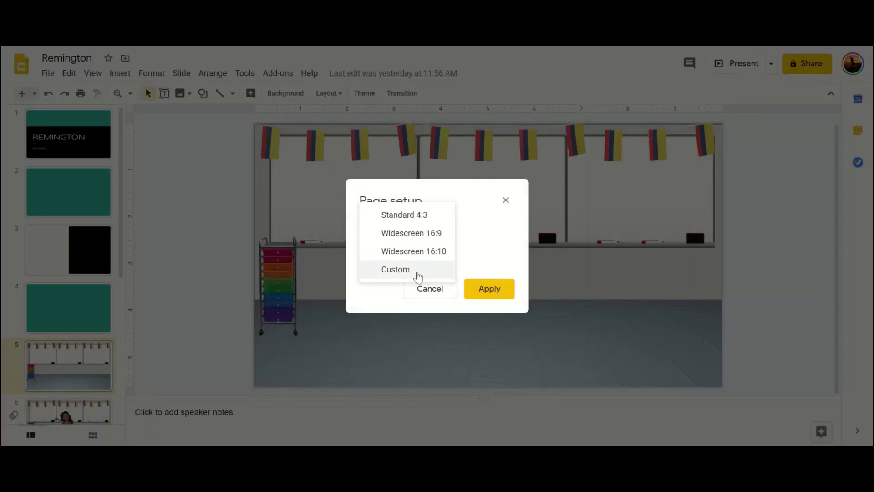
pyautogui.click(417, 273)
pyautogui.click(388, 266)
pyautogui.press('BackSpace')
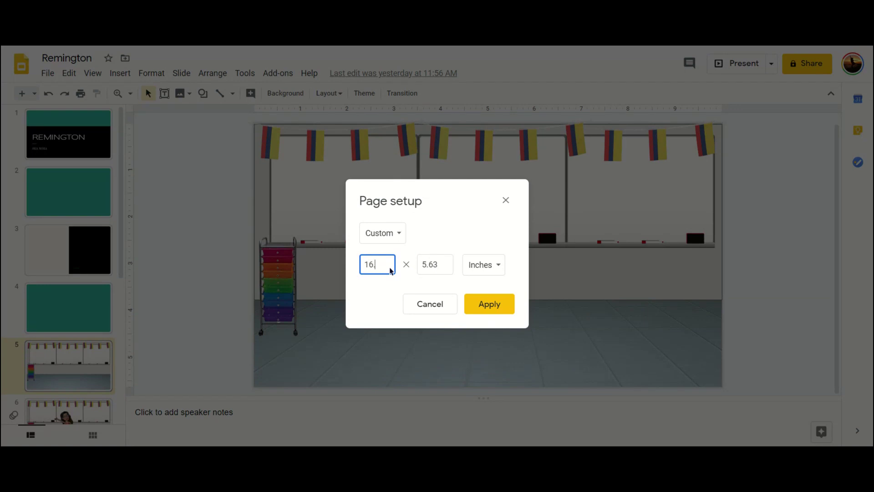
pyautogui.press('Tab')
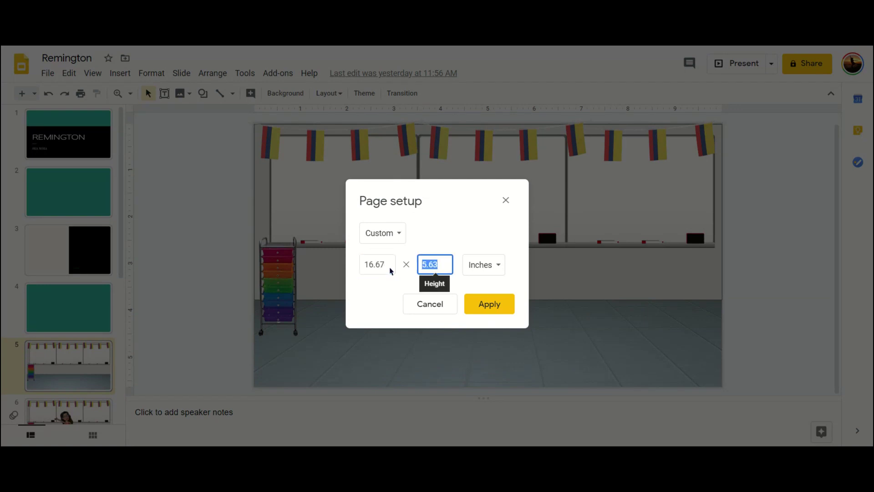
pyautogui.write('4.17')
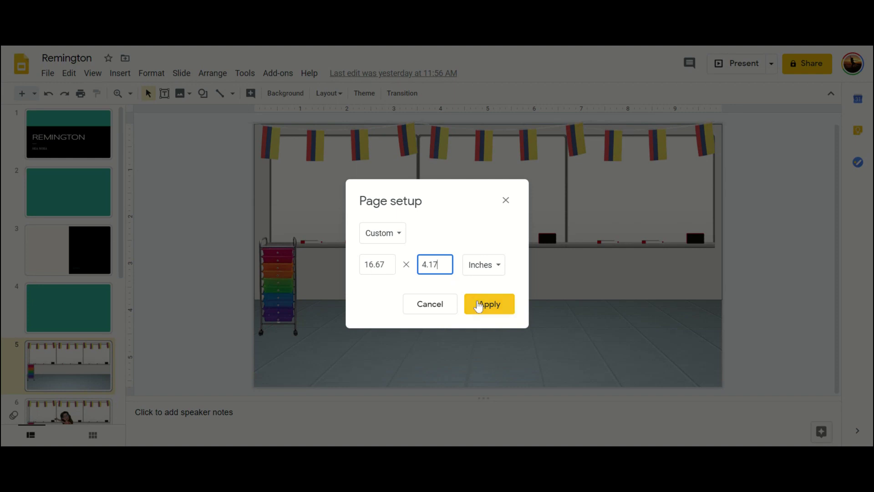
pyautogui.click(478, 305)
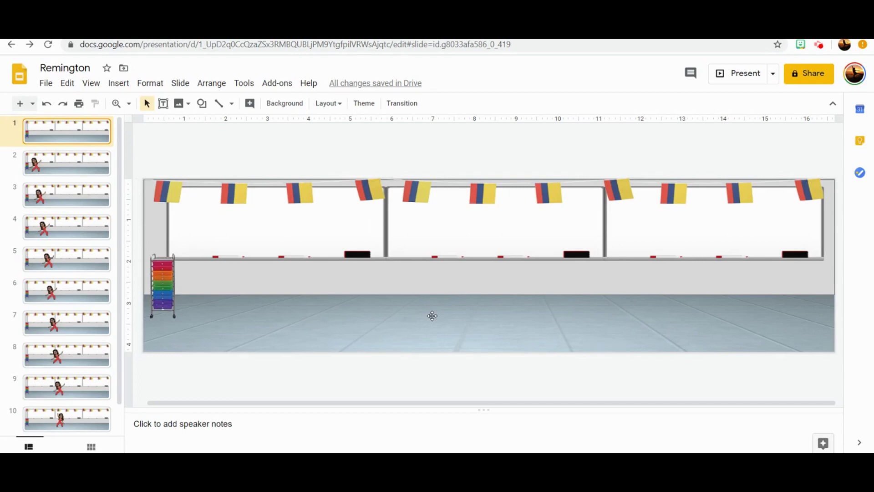
pyautogui.click(74, 165)
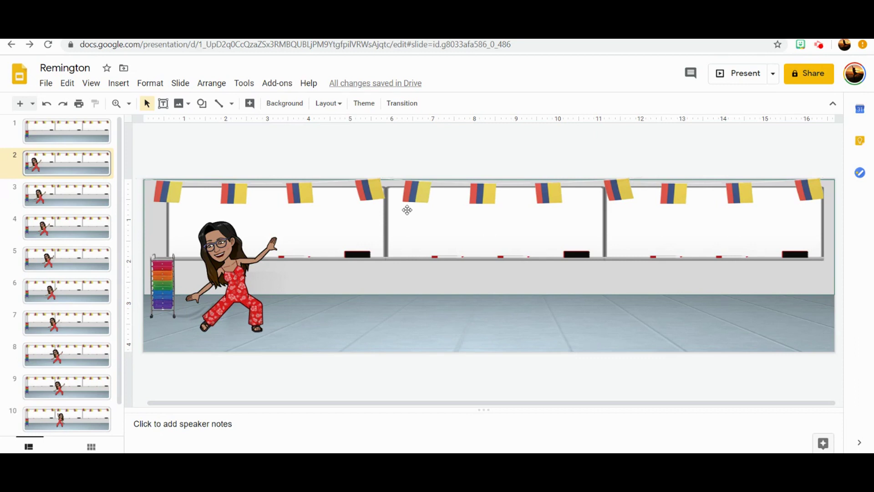
pyautogui.click(85, 143)
pyautogui.press('Down')
pyautogui.press('Down')
pyautogui.press('Down')
pyautogui.press('Down')
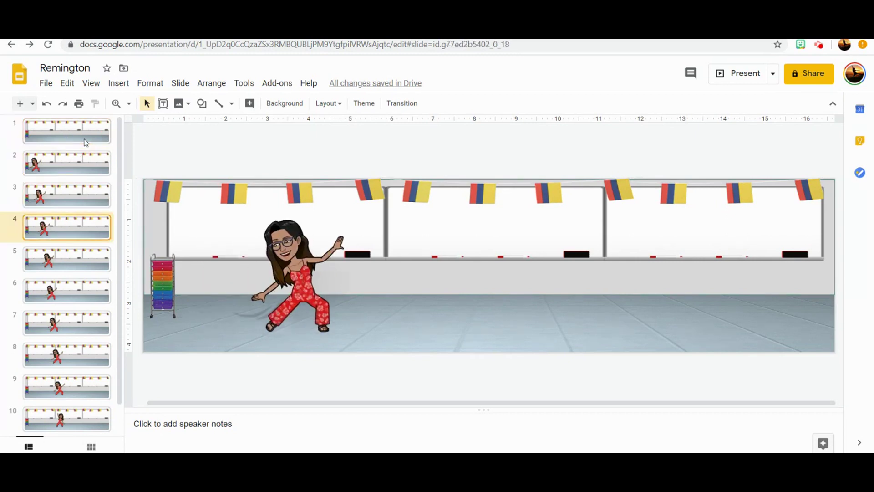
pyautogui.press('Up')
pyautogui.press('Up')
pyautogui.press('Up')
pyautogui.press('Up')
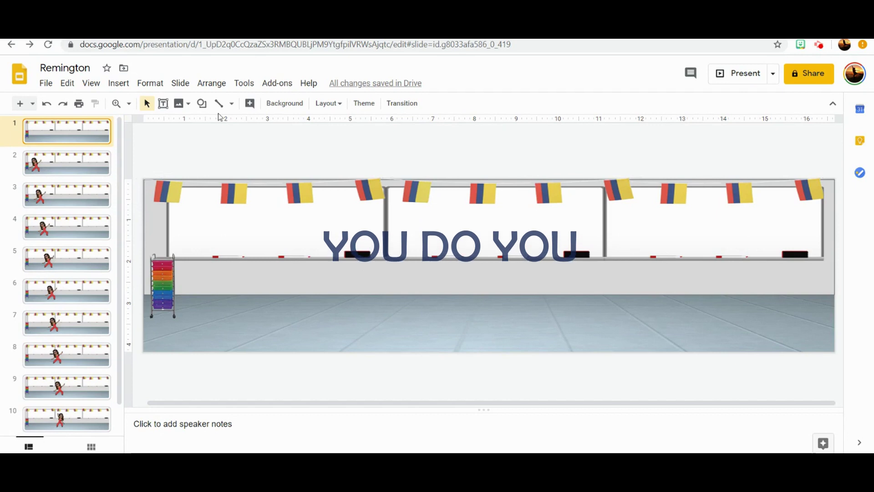
# - Launch the Creator Studio add-on from the Add-ons menu
pyautogui.click(276, 83)
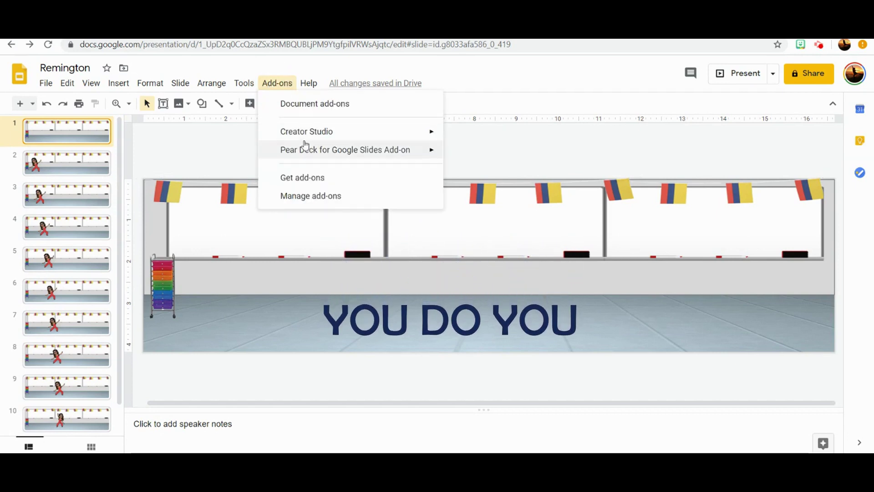
pyautogui.moveTo(331, 132)
pyautogui.click(469, 136)
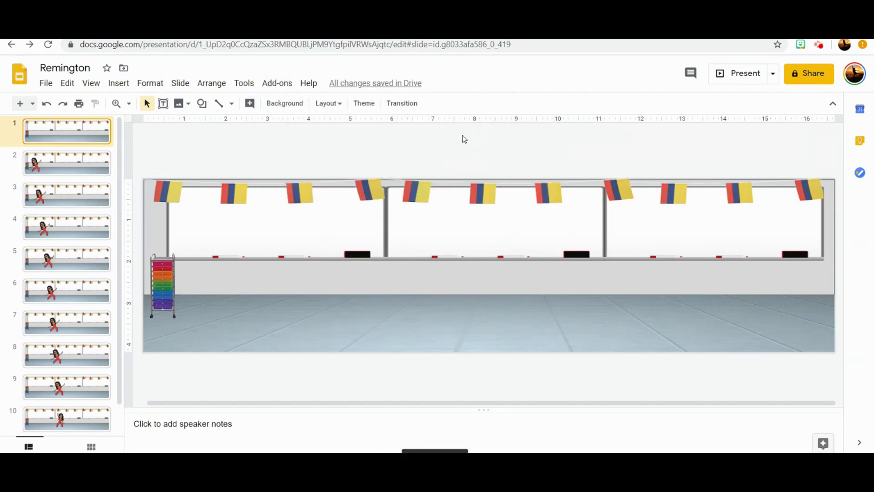
pyautogui.click(278, 83)
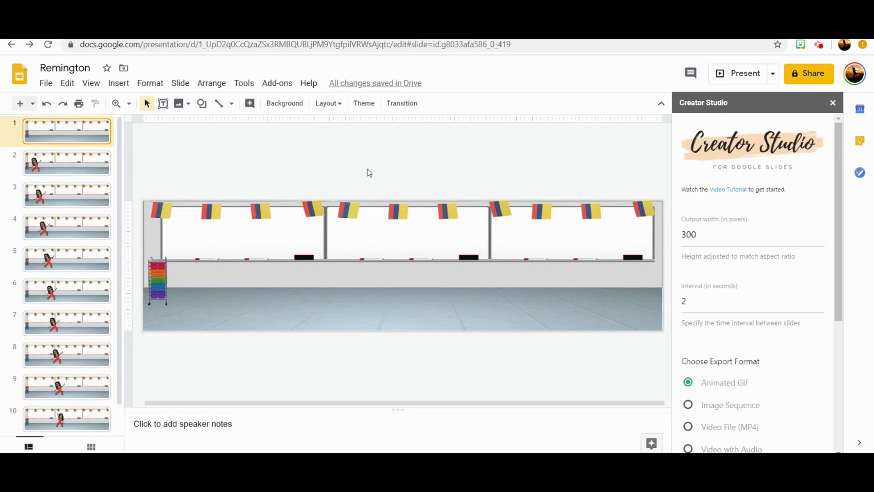
# - Set the GIF export width to 1600 pixels and the slide interval to 1 second
pyautogui.click(706, 233)
pyautogui.write('1600')
pyautogui.click(693, 308)
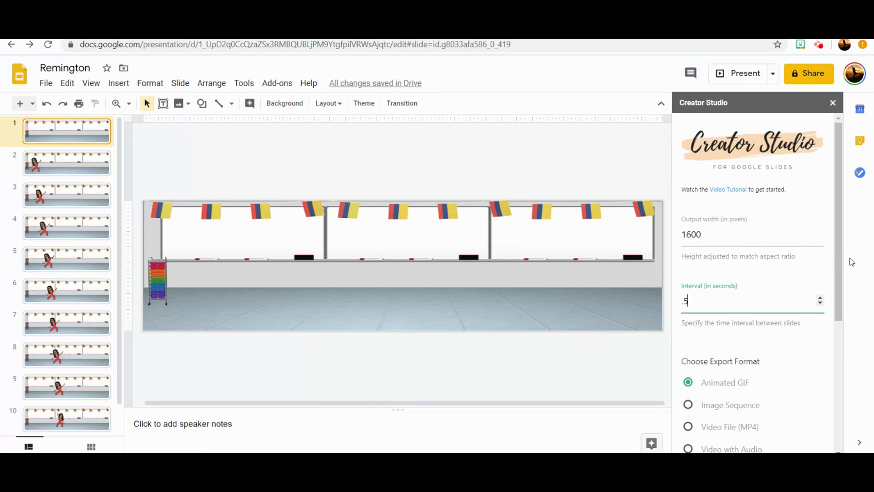
pyautogui.moveTo(841, 256); pyautogui.dragTo(842, 309)
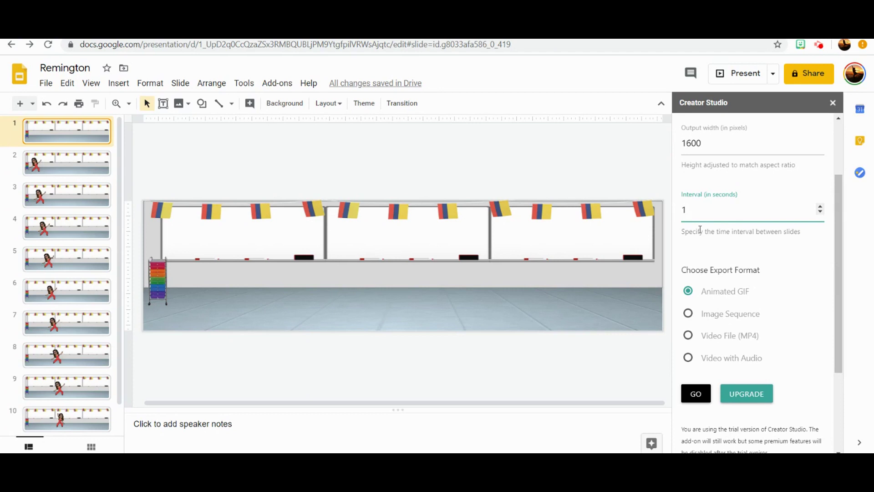
pyautogui.press('Num_Lock')
pyautogui.press('Num_Lock')
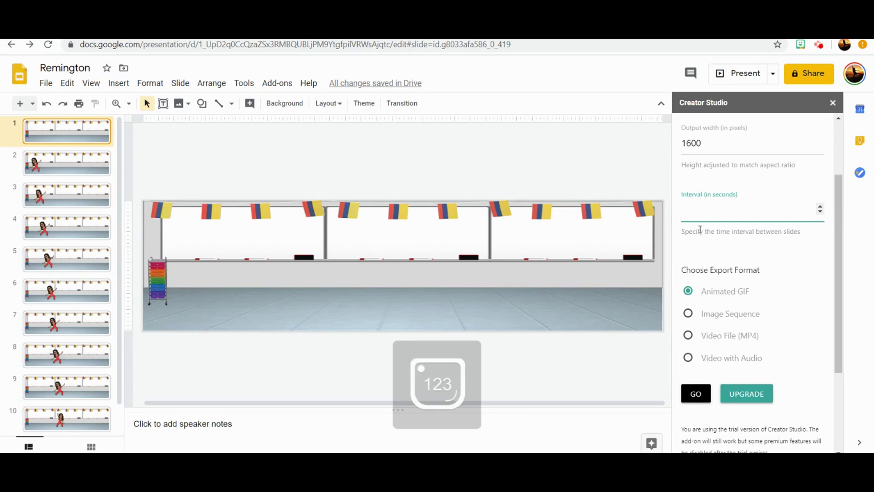
pyautogui.write('1')
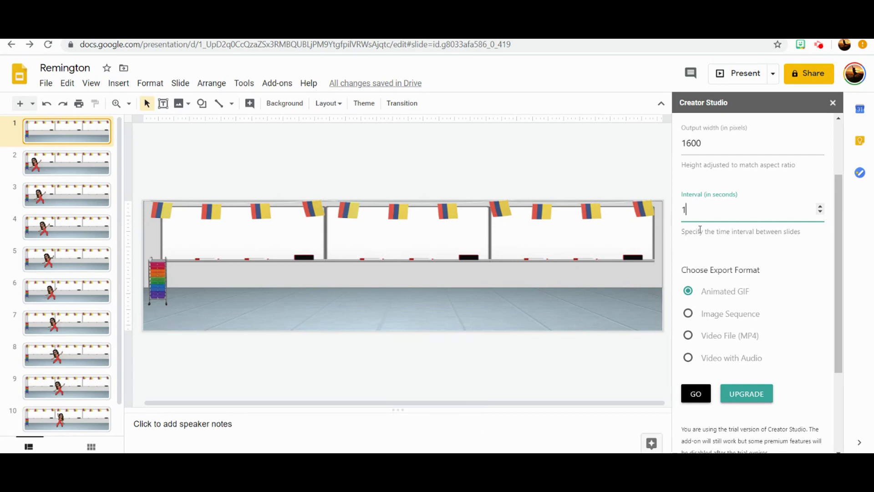
# - Export the animated GIF and open Remington.gif's options in its Drive folder
pyautogui.click(697, 394)
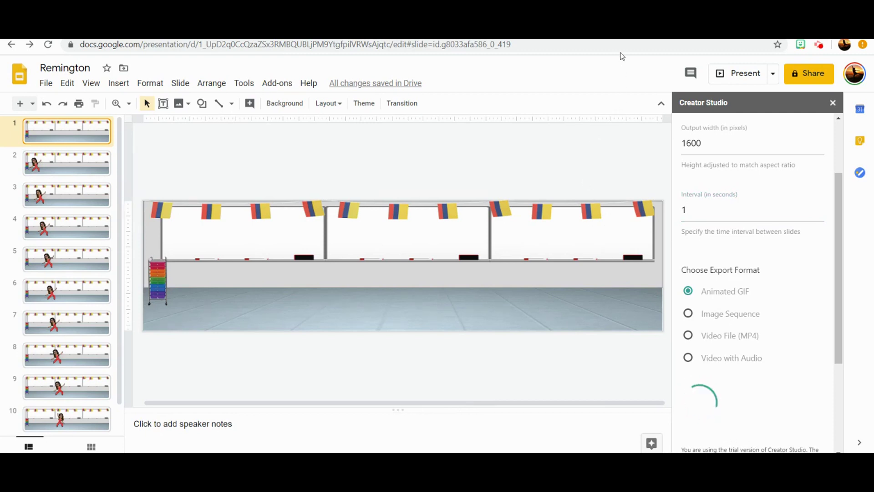
pyautogui.click(621, 29)
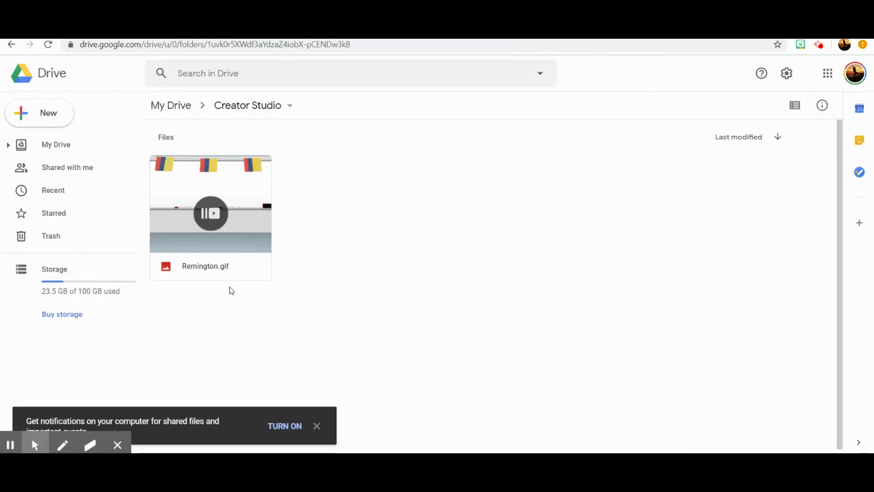
pyautogui.rightClick(236, 230)
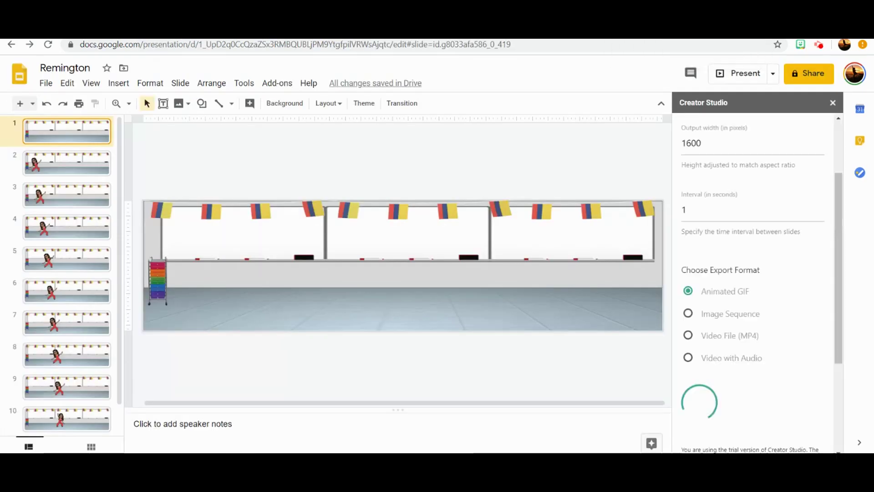
# - Switch back to the Remington presentation's browser tab
pyautogui.click(647, 32)
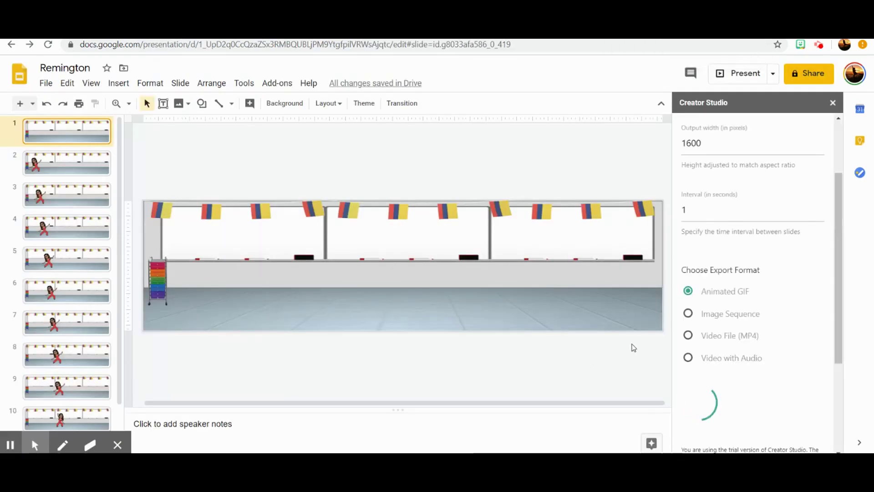